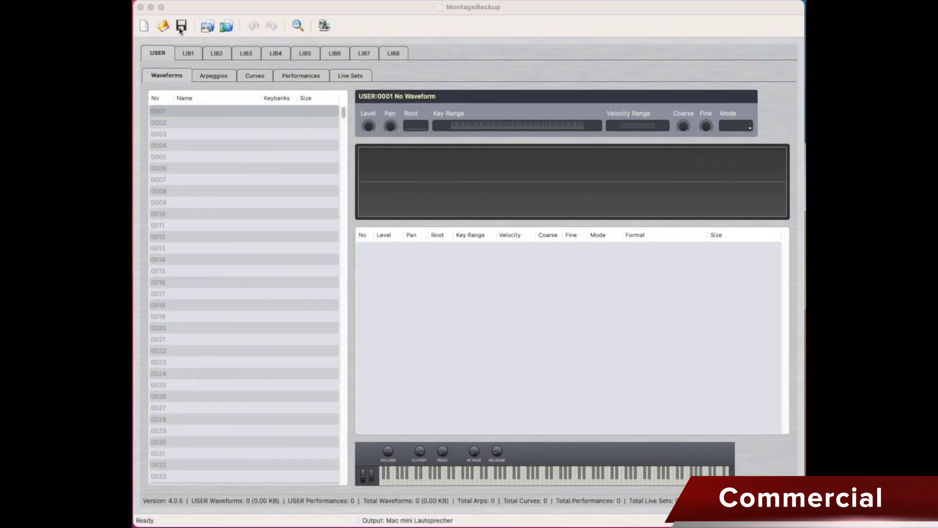
Step: Review the backup's arpeggio, curve, performance and live set lists
click(208, 26)
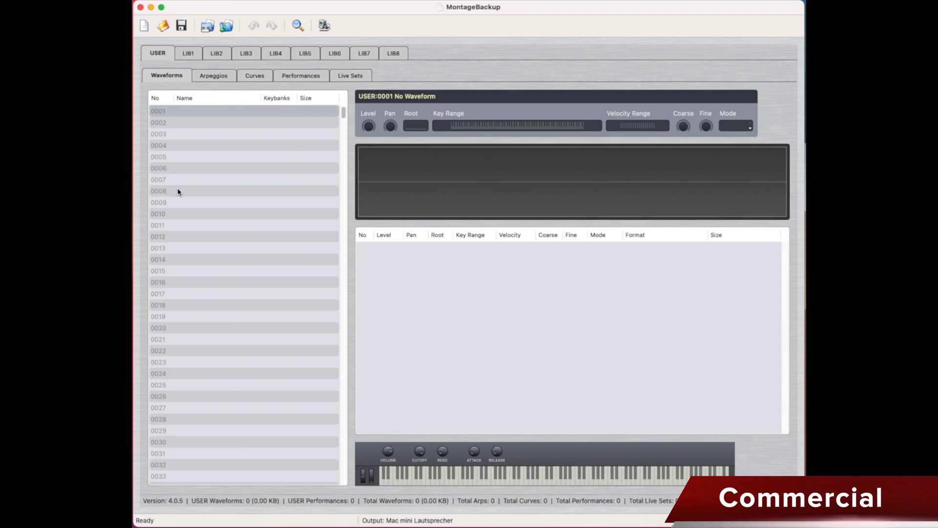
click(211, 76)
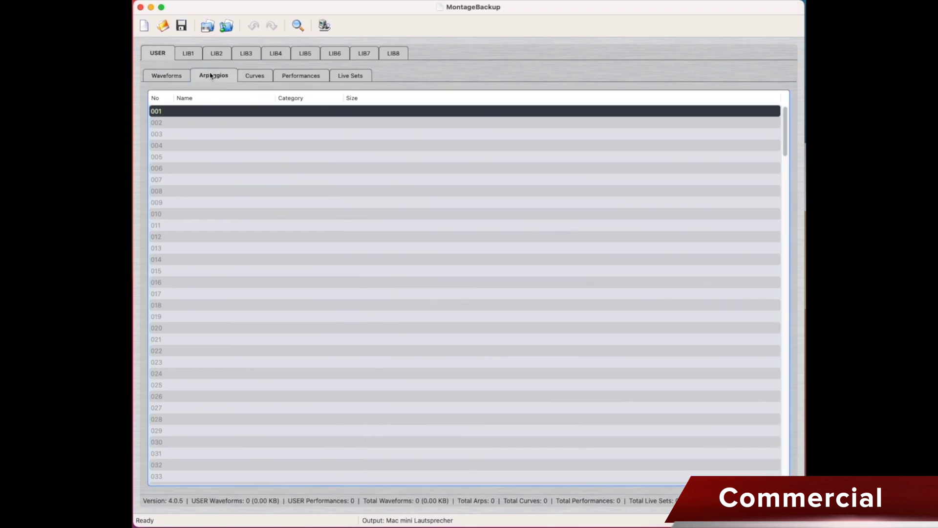
click(256, 77)
click(296, 77)
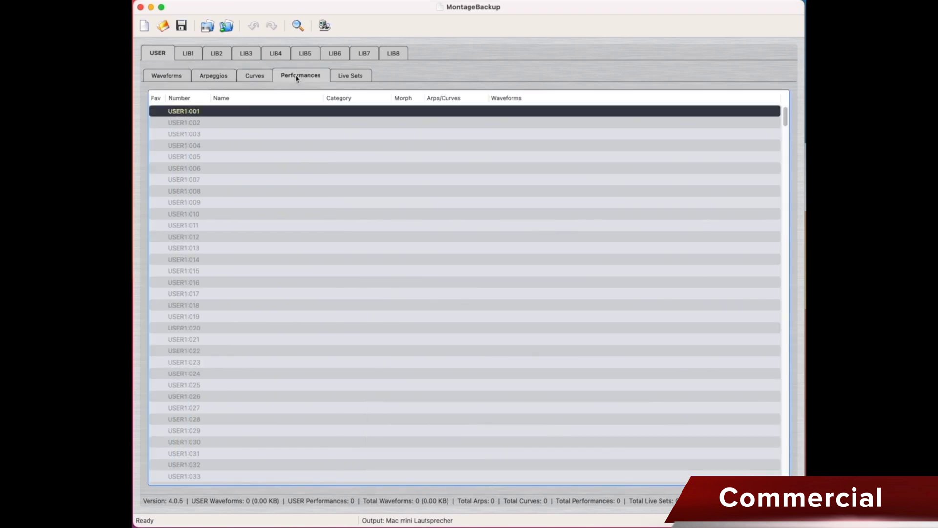
click(361, 77)
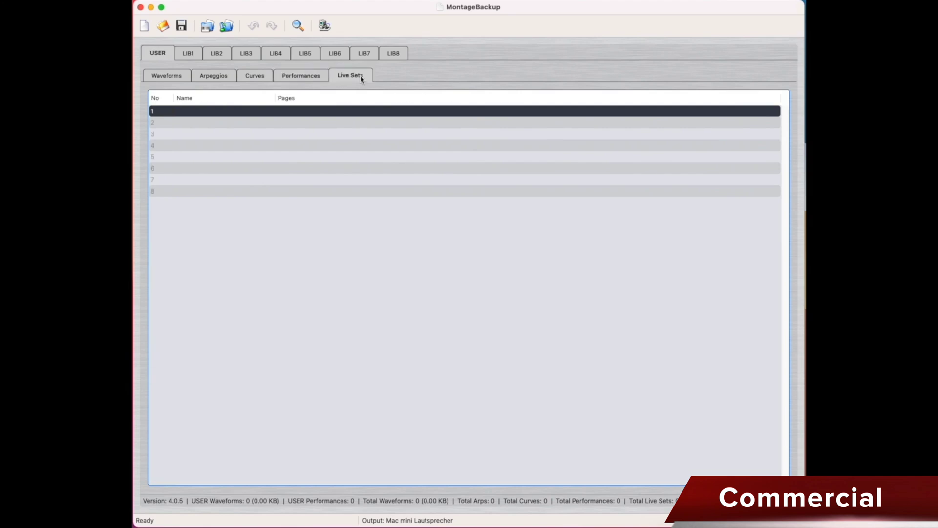
Step: Try X18/XR18 as audio output in the port settings, then discard the changes
click(324, 26)
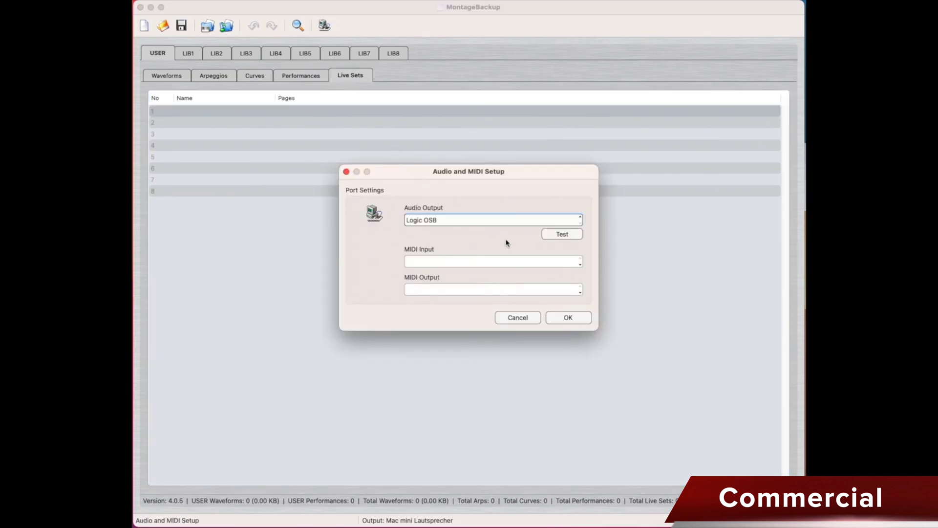
click(536, 221)
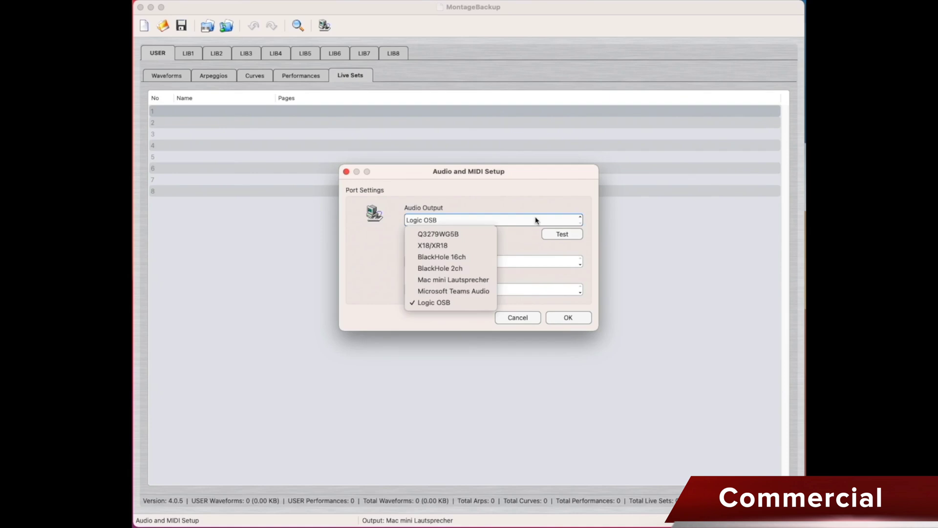
click(428, 245)
click(515, 261)
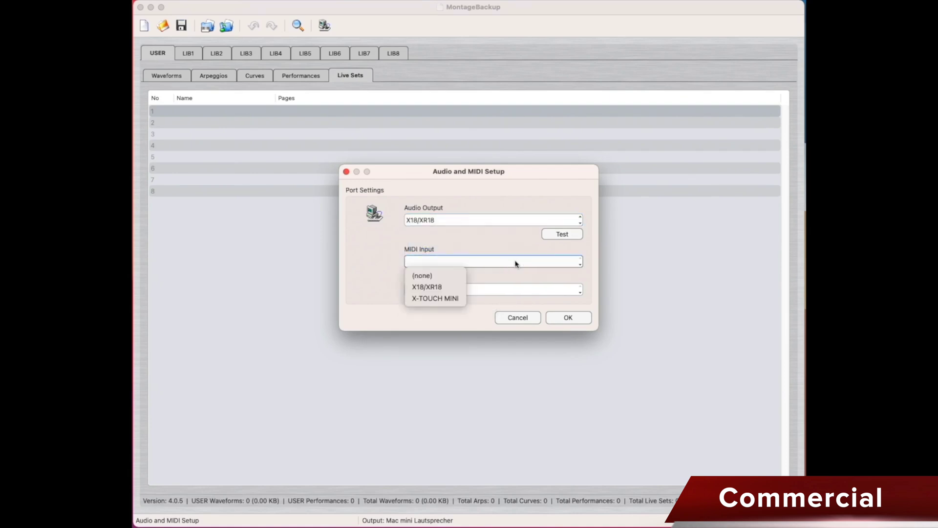
click(374, 255)
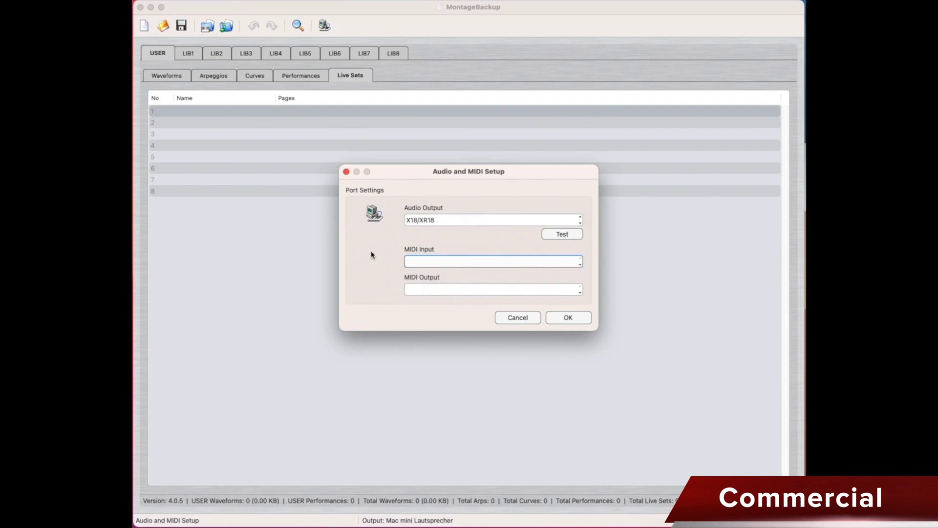
click(528, 318)
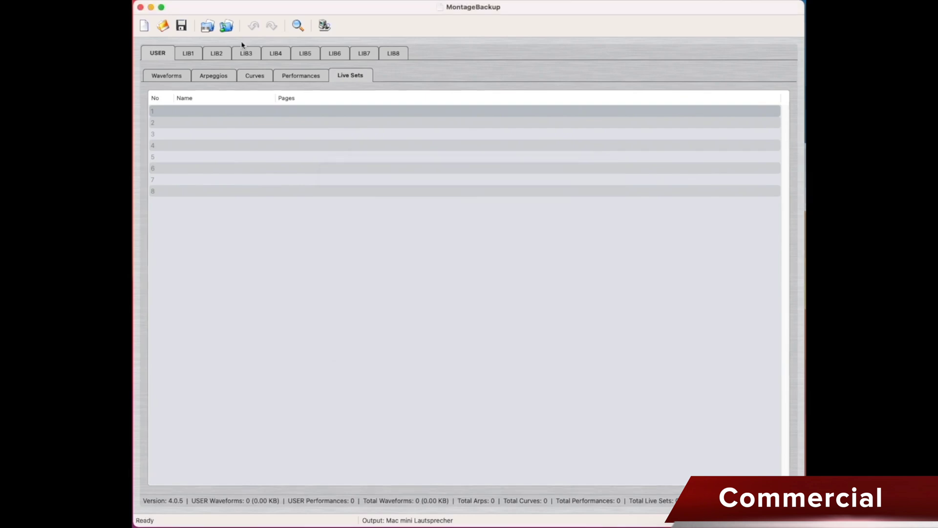
Step: Open MODXLibrary.X8L from the NEW VOLUME drive
click(166, 77)
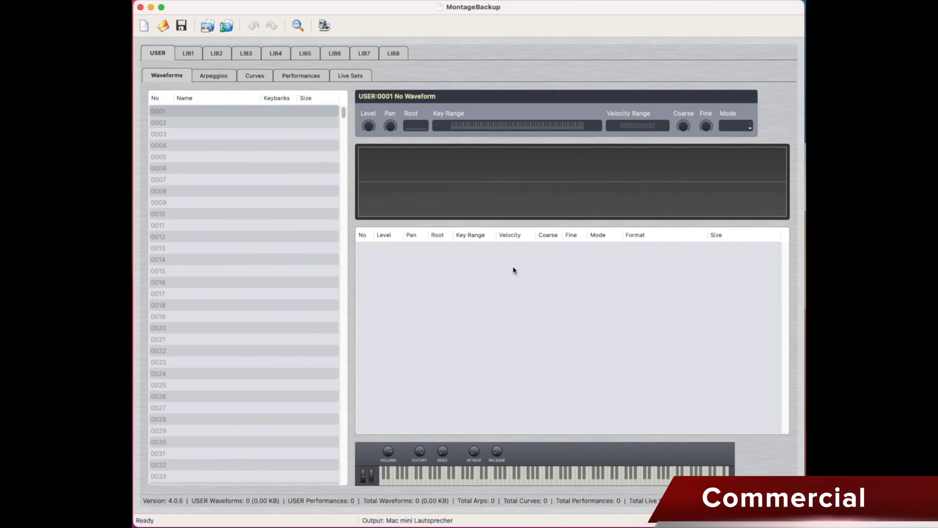
click(163, 27)
scroll(215, 181, down, 5)
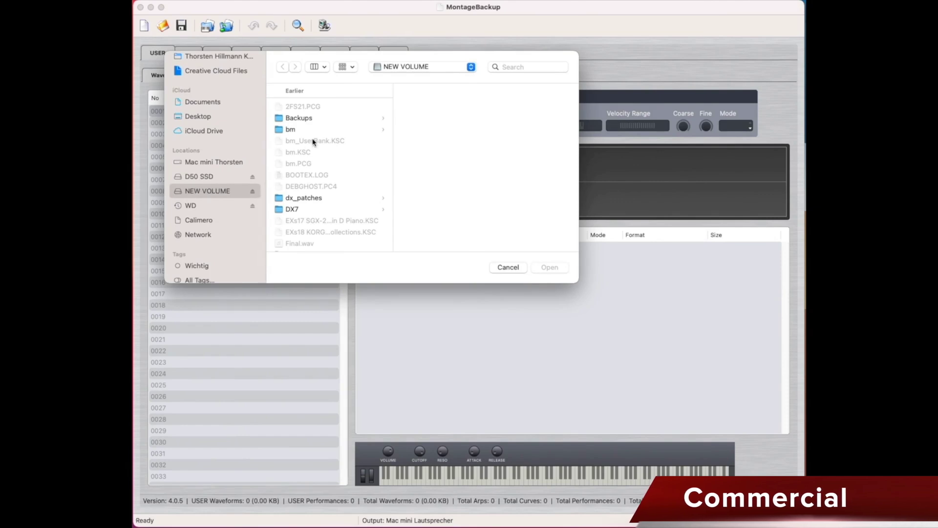
scroll(315, 175, down, 1)
scroll(313, 175, down, 5)
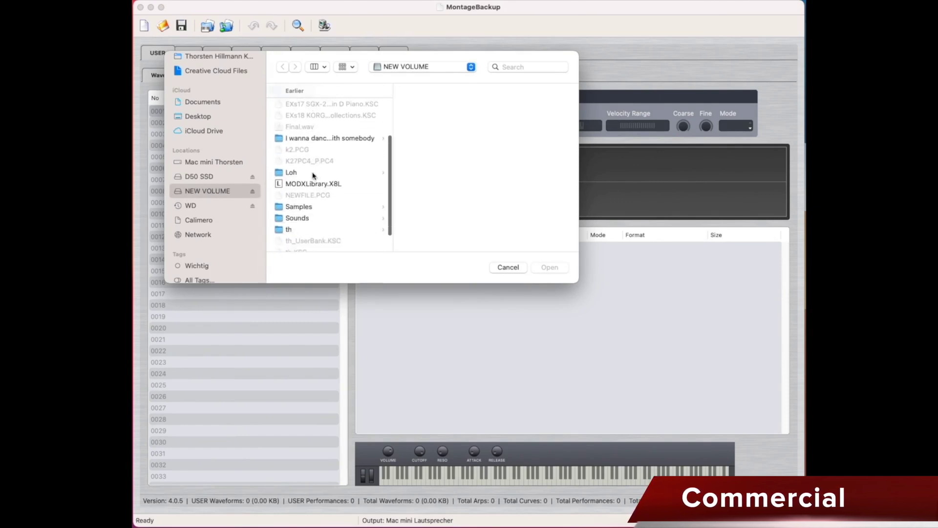
click(302, 151)
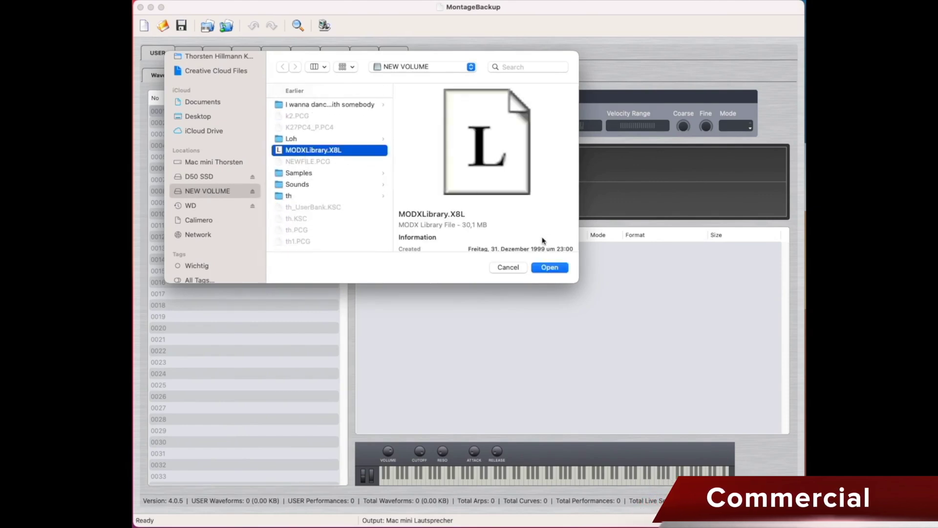
click(550, 267)
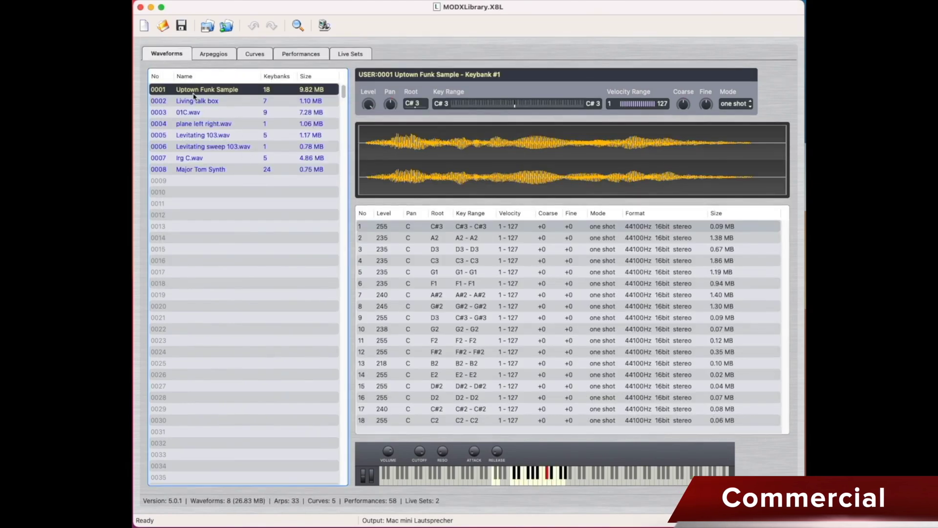
Step: Show waveform 0002 'Living talk box' and step through its keybanks, ending on keybank 1
mouse_move(194, 95)
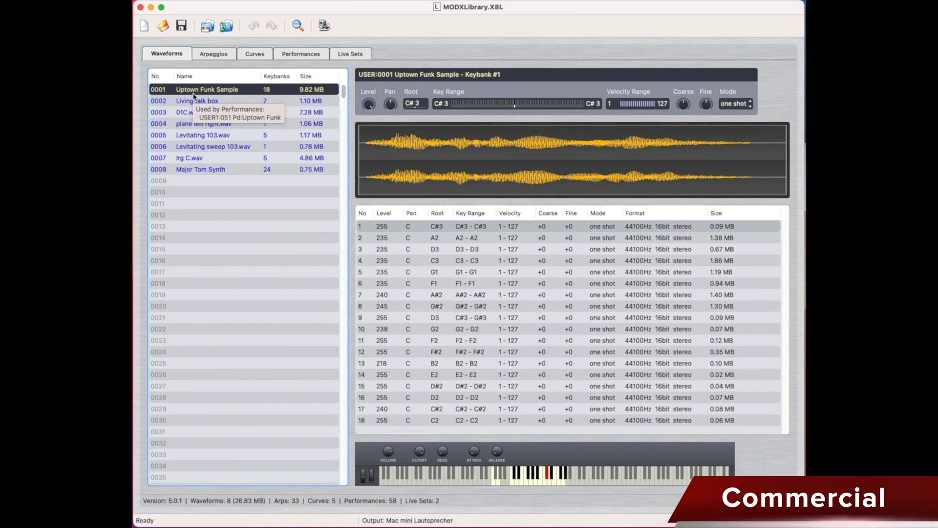
click(196, 101)
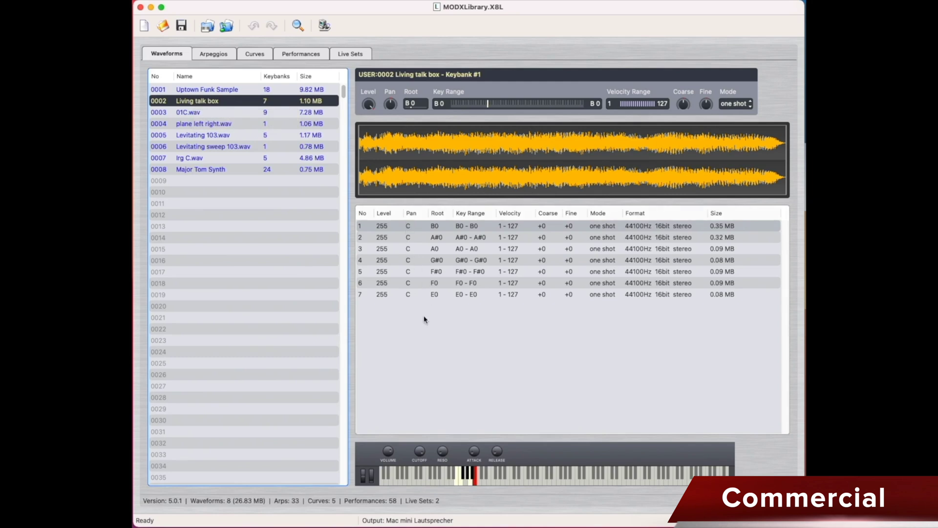
click(391, 231)
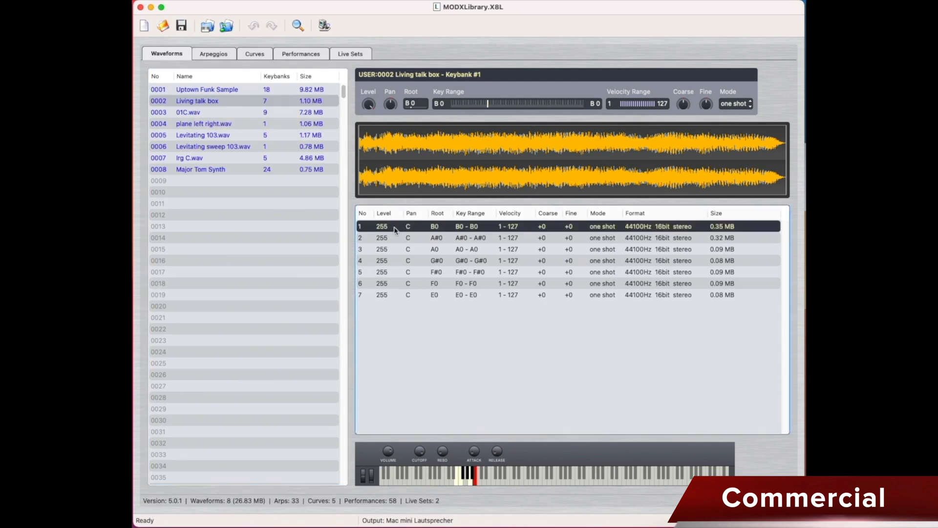
key(Down)
key(Down)
key(Down)
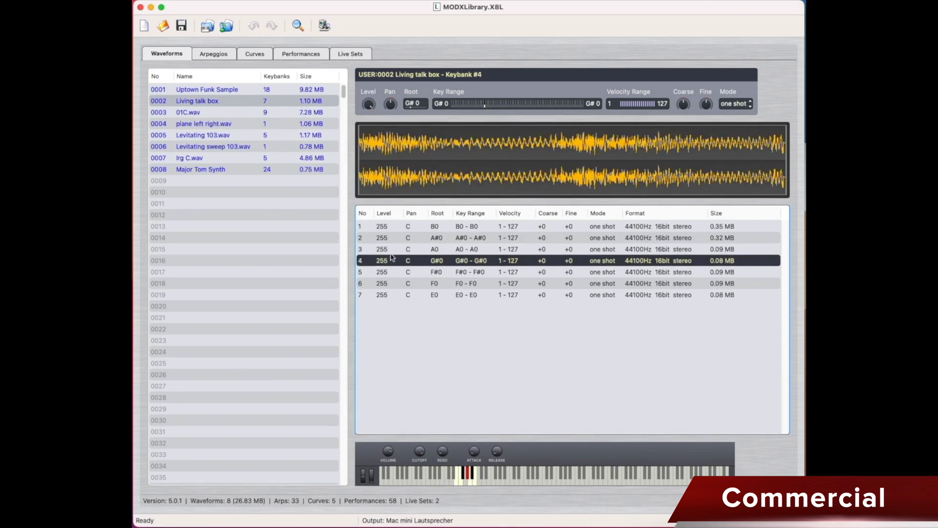
key(Up)
key(Up)
key(Up)
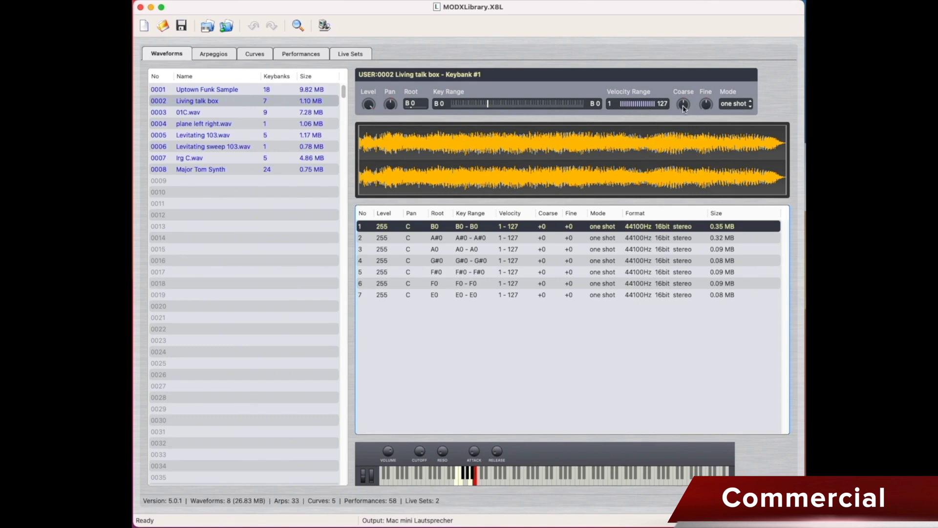
Step: Switch keybank 1 to loop and back to one shot, then show the G#0 keybank #4
click(752, 104)
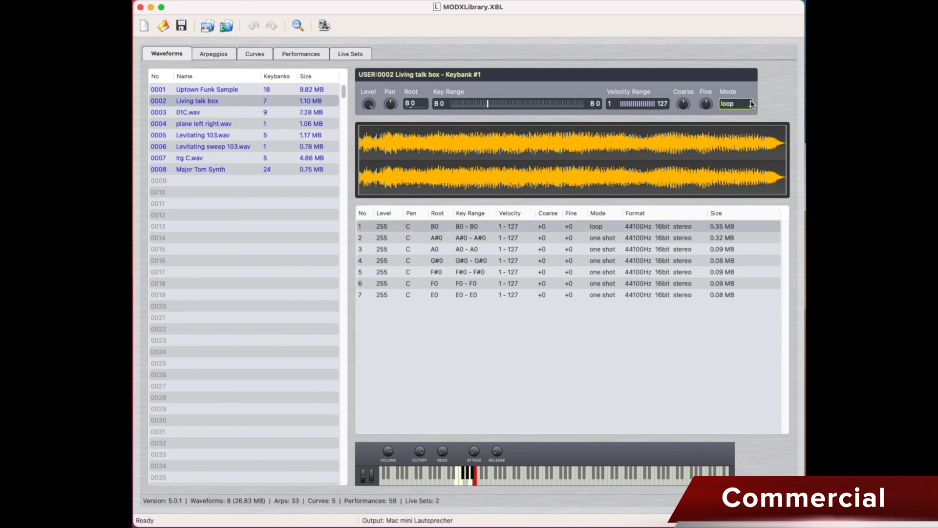
click(733, 105)
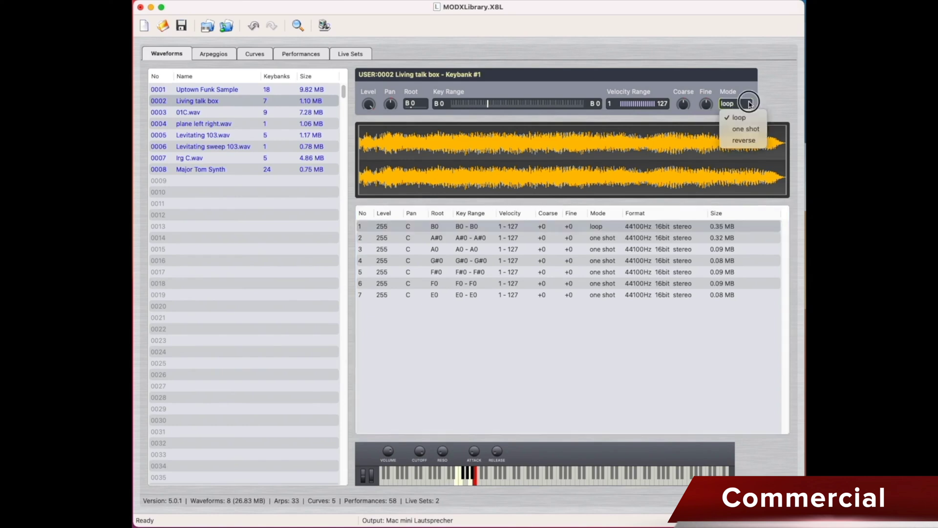
click(735, 128)
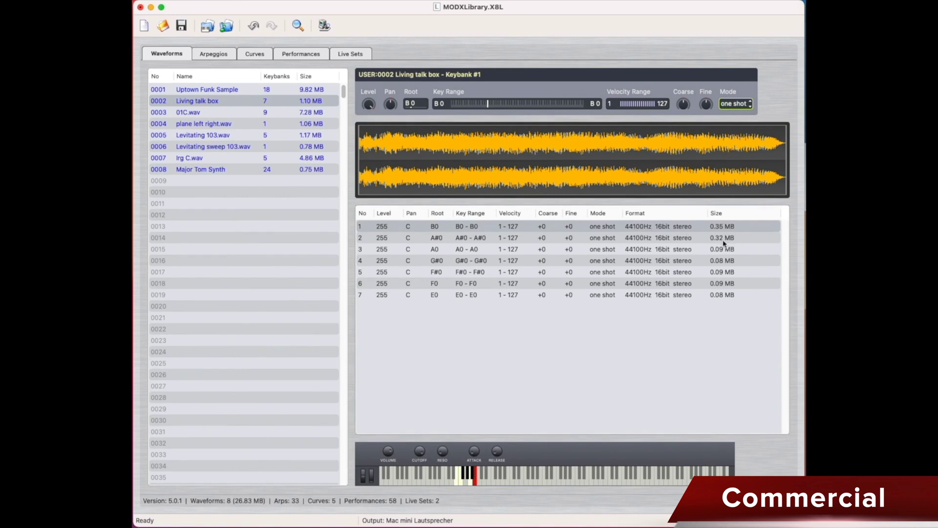
click(409, 260)
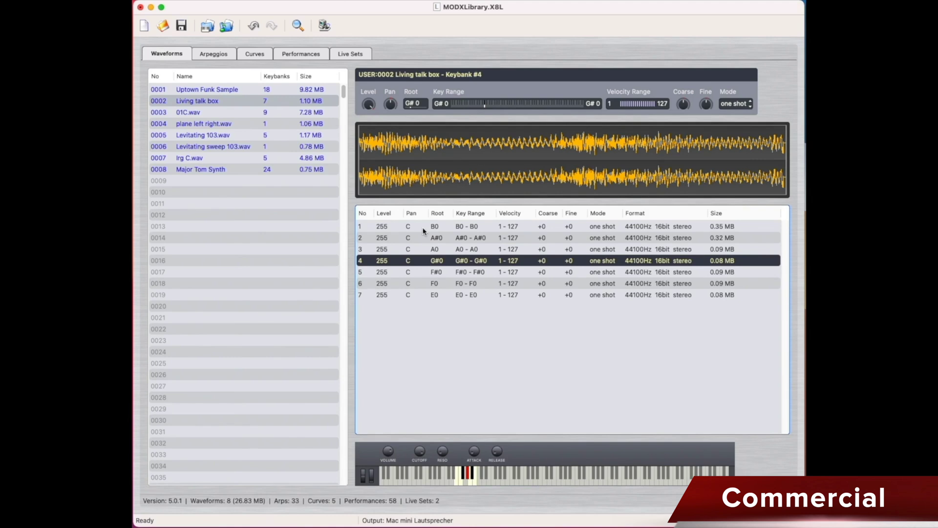
Step: Select empty slot 0009 and browse Finder to Dropbox > _Sheets Ipad > All > Samples
click(198, 181)
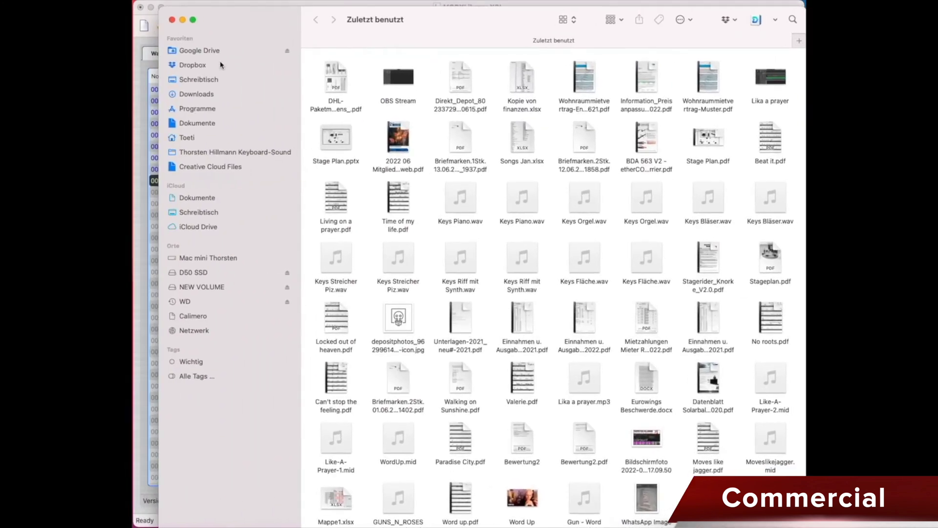
click(221, 65)
click(340, 57)
click(448, 56)
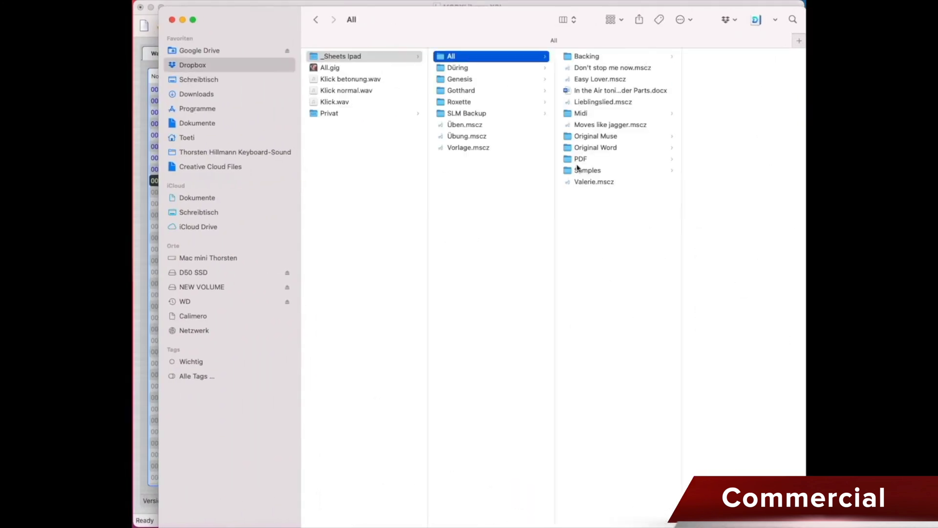
click(586, 170)
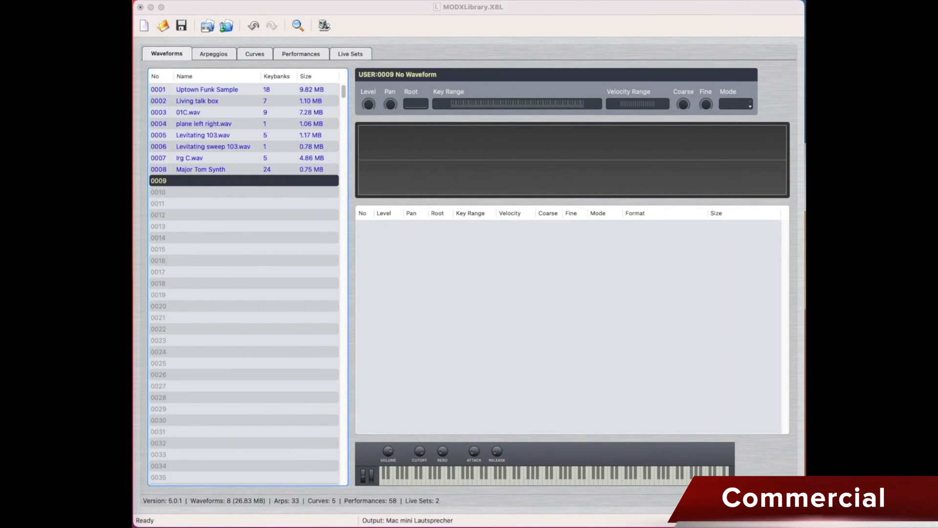
Step: Load 'Died in your arms ref str' into slot 0009 and add Fite Beth.wav as a keybank
drag(147, 218, 207, 185)
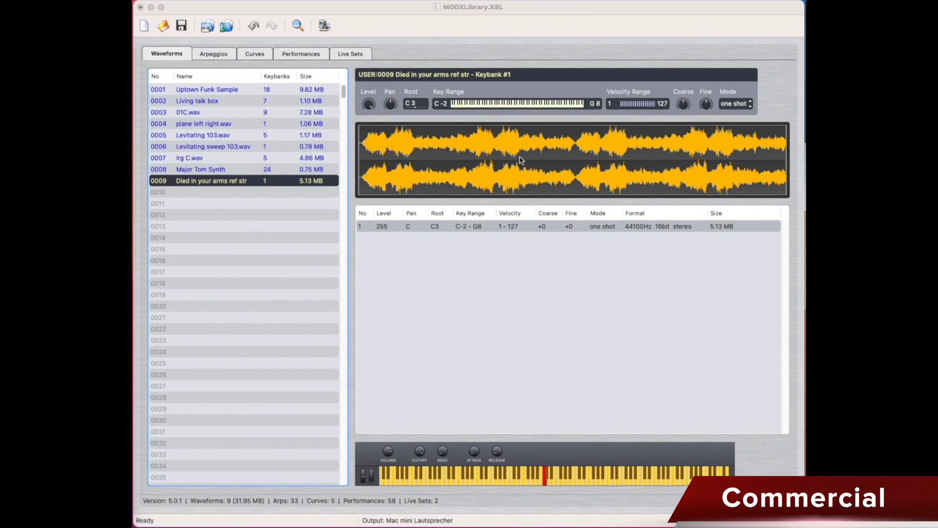
drag(562, 161, 503, 235)
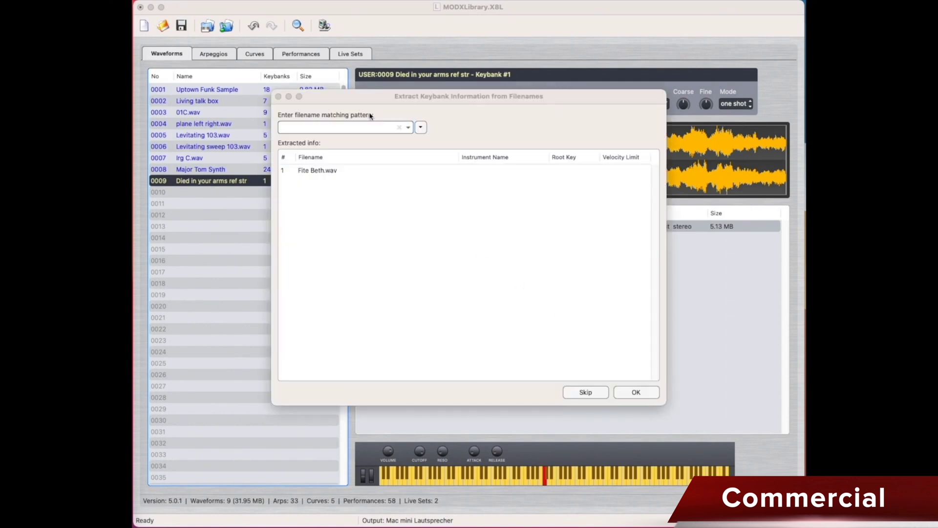
click(636, 394)
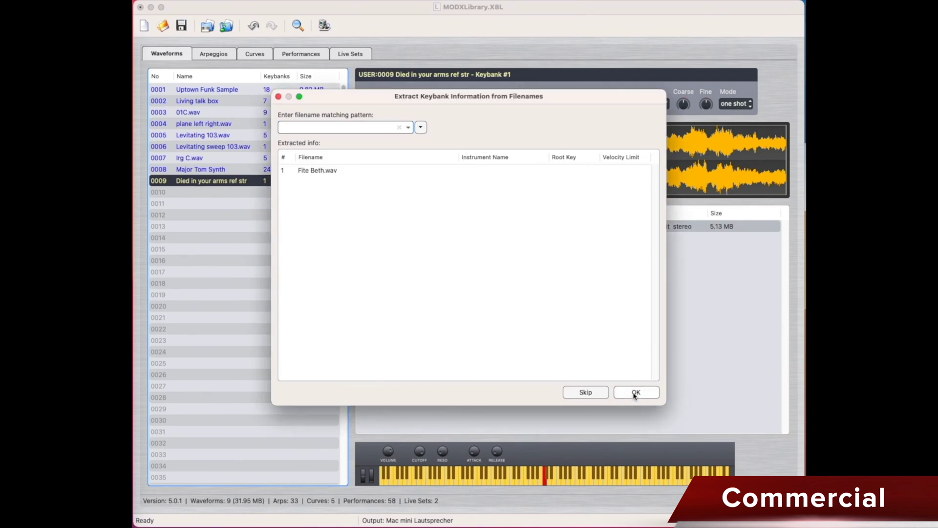
click(636, 394)
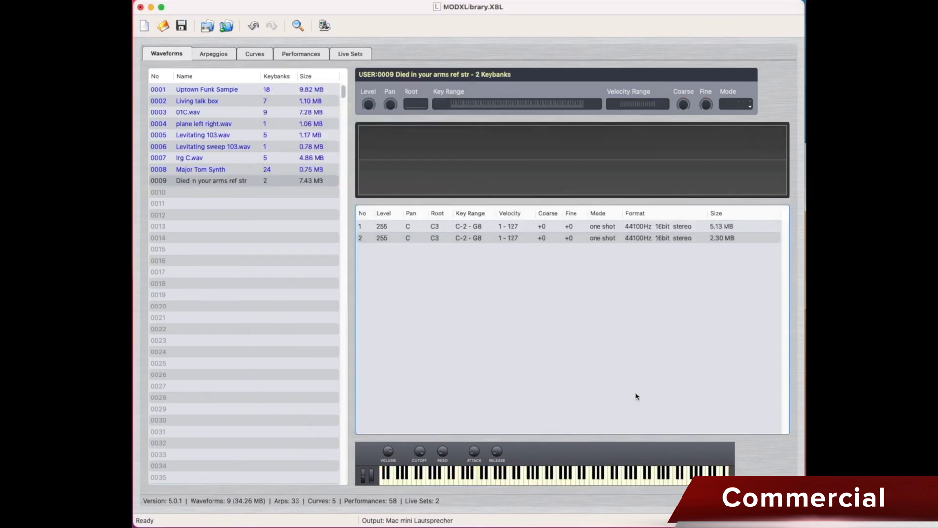
Step: Compare the two keybanks' waveforms and bring up the actions menu for waveform 0009
click(402, 237)
click(404, 229)
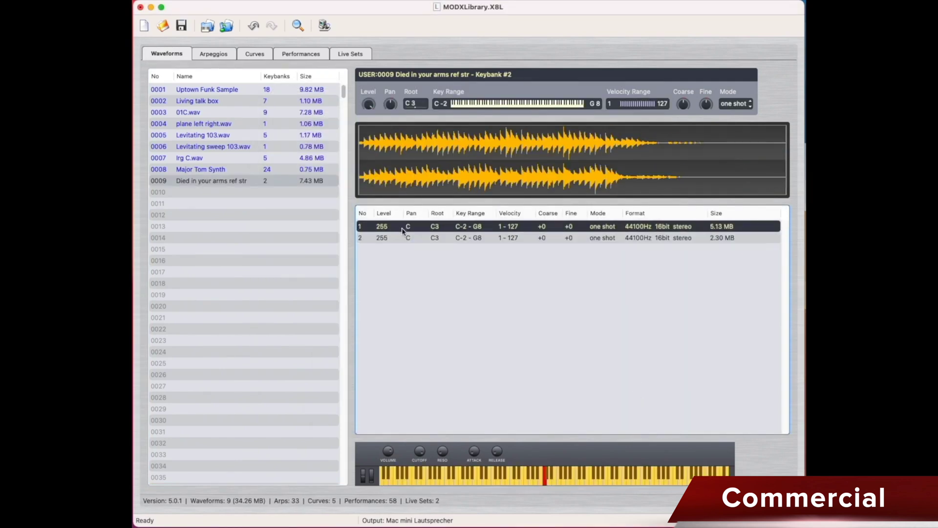
click(397, 237)
click(192, 183)
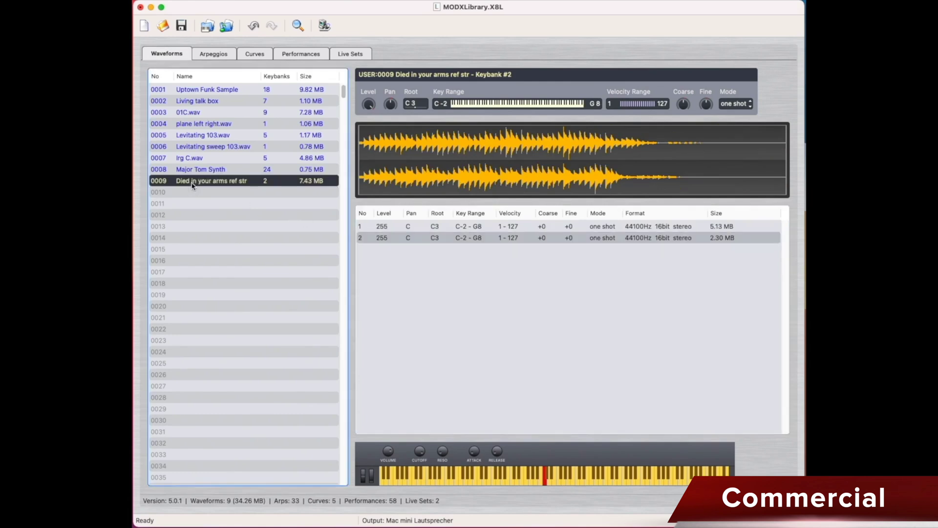
right_click(194, 183)
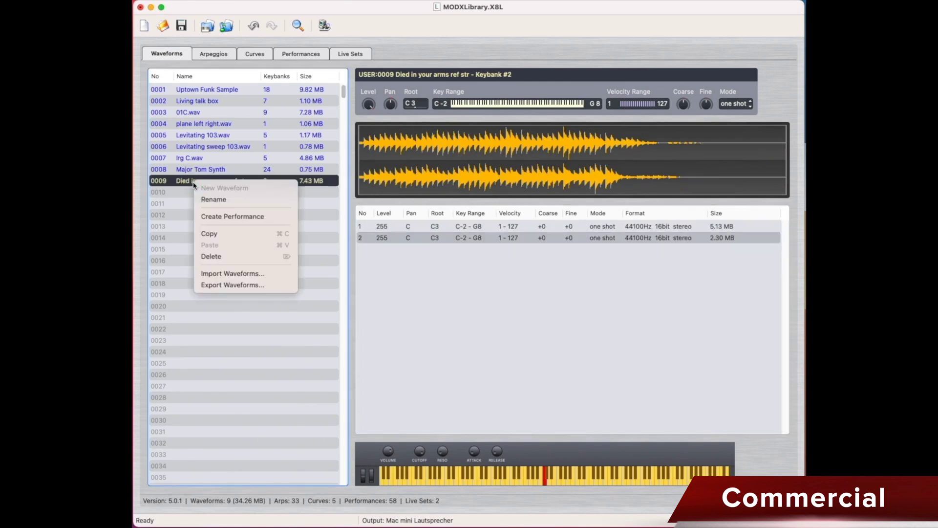
Step: Delete waveform 0009 from the library
click(231, 255)
click(412, 180)
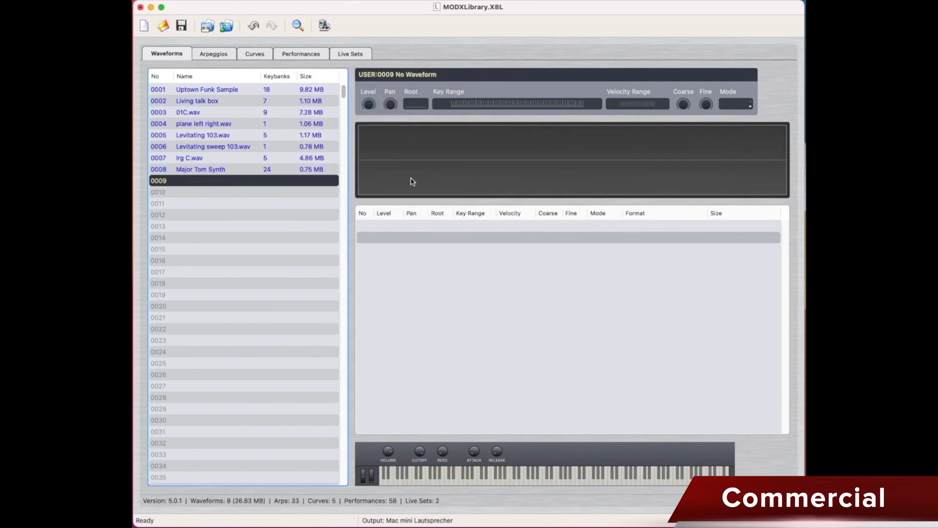
key(super+Tab)
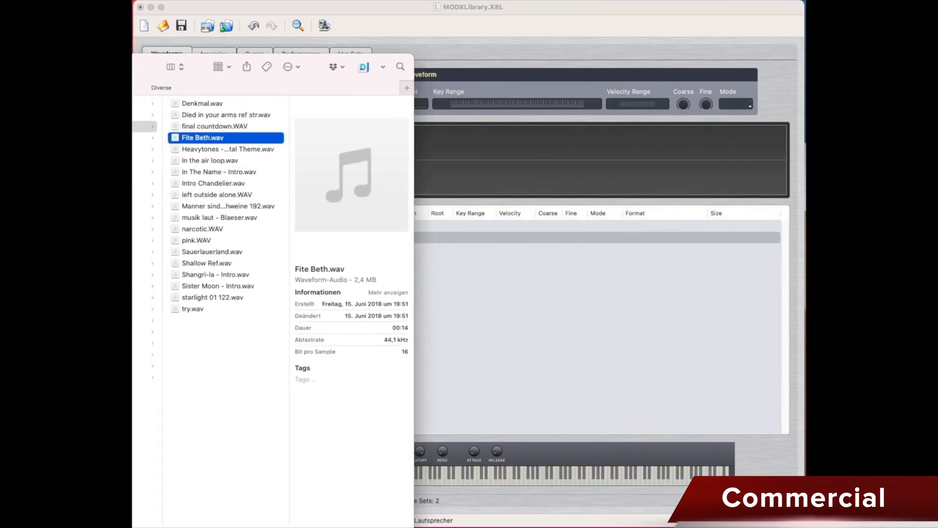
key(super+Tab)
Step: Browse the library's arpeggio, curve and performance lists
click(214, 54)
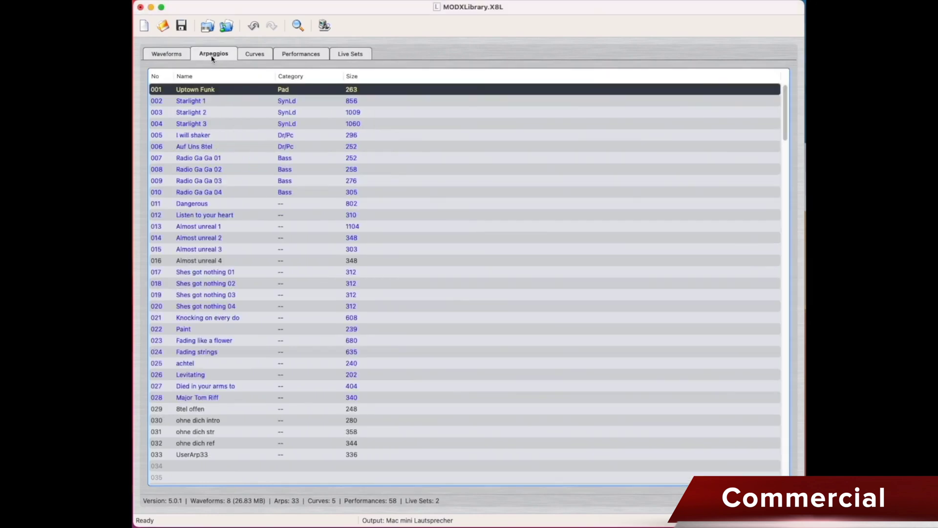
scroll(232, 291, down, 5)
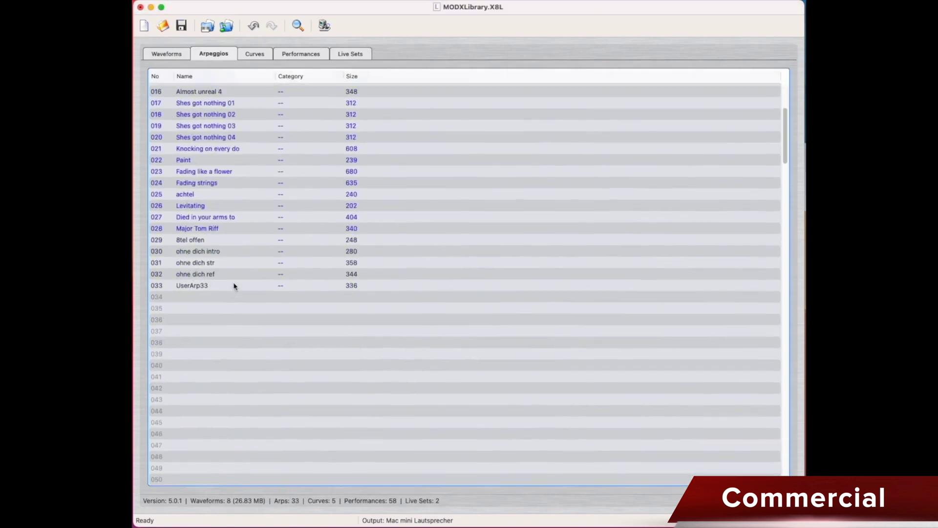
scroll(235, 287, up, 5)
click(254, 51)
click(293, 55)
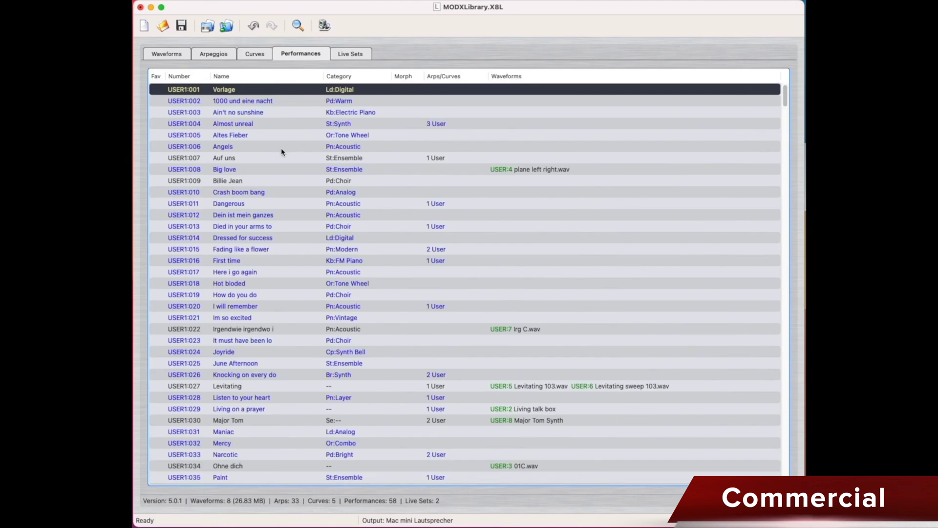
scroll(289, 150, down, 10)
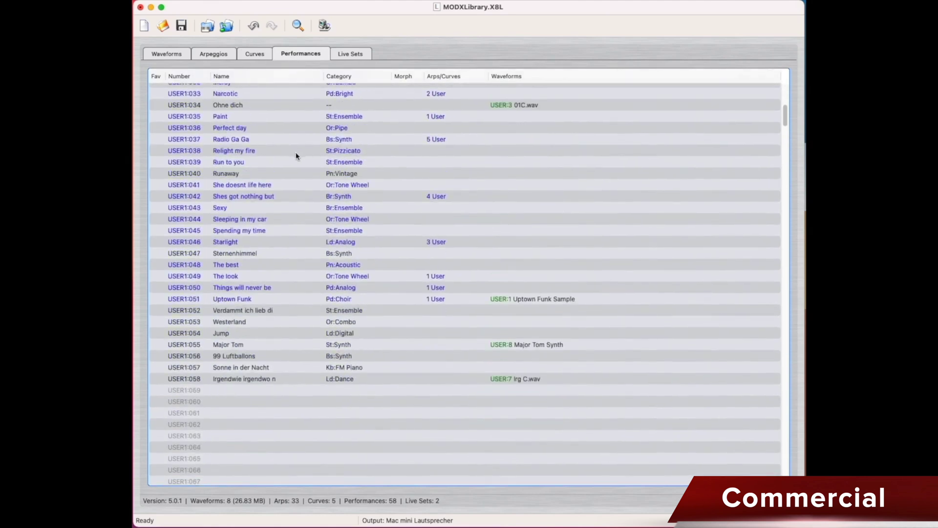
Step: Inspect the User 1 live set's pages and slots without changes, then return to waveforms
click(348, 56)
click(183, 106)
double_click(184, 92)
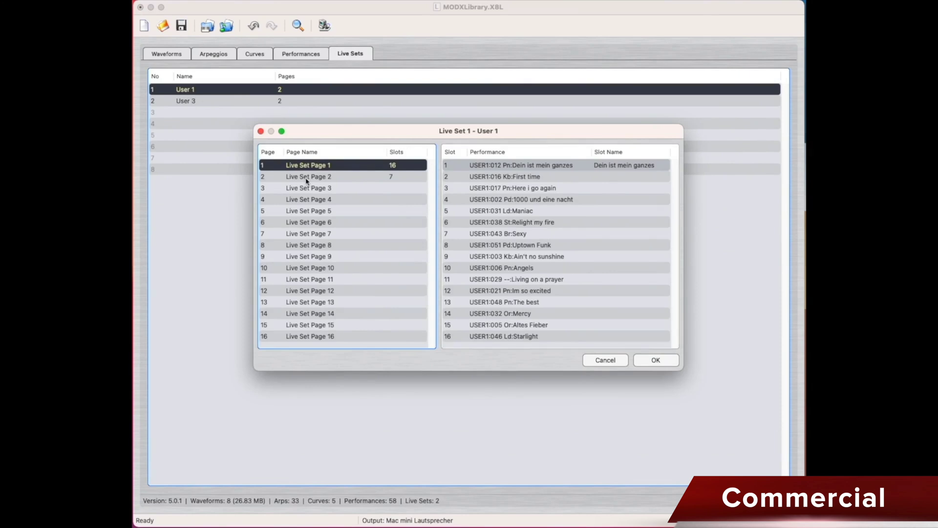
click(610, 363)
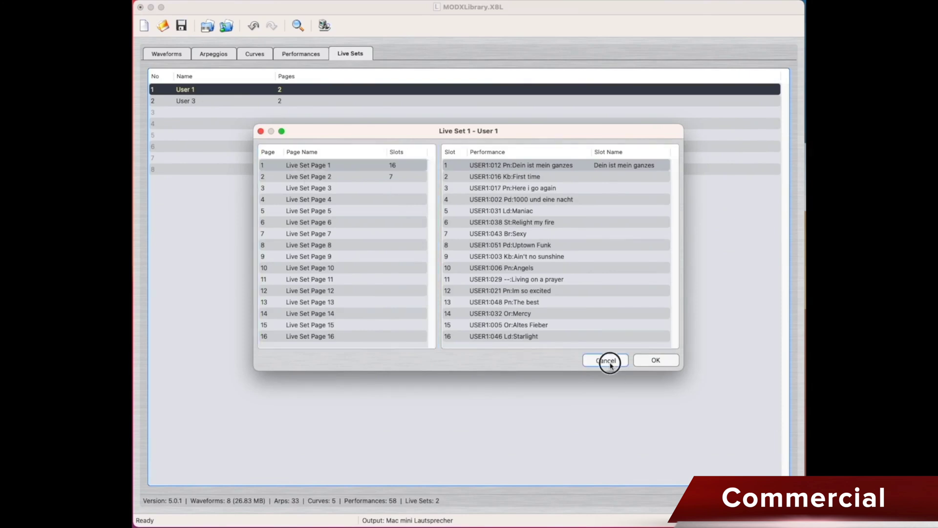
click(175, 56)
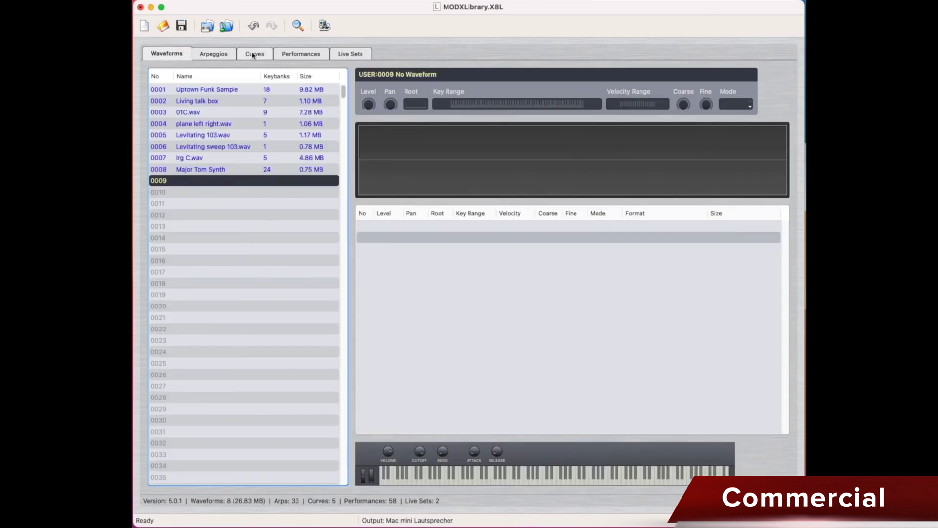
Step: Create a new MODX User File, move its window aside, and refocus the library's performance list
click(303, 55)
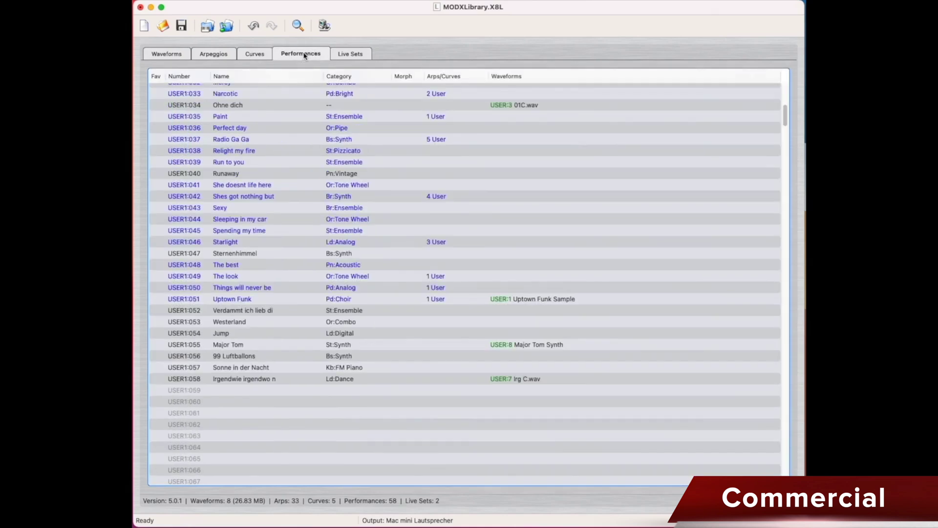
click(144, 26)
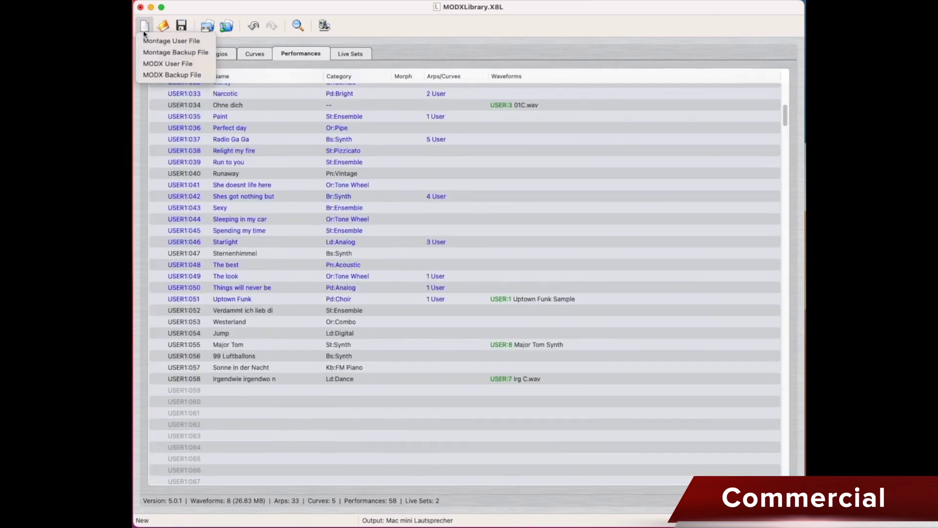
click(185, 68)
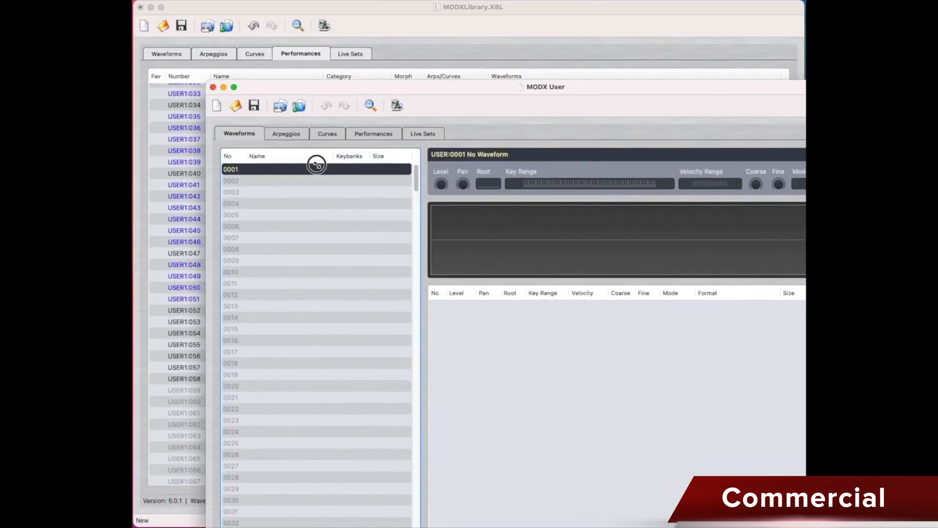
drag(277, 110, 581, 1)
click(489, 30)
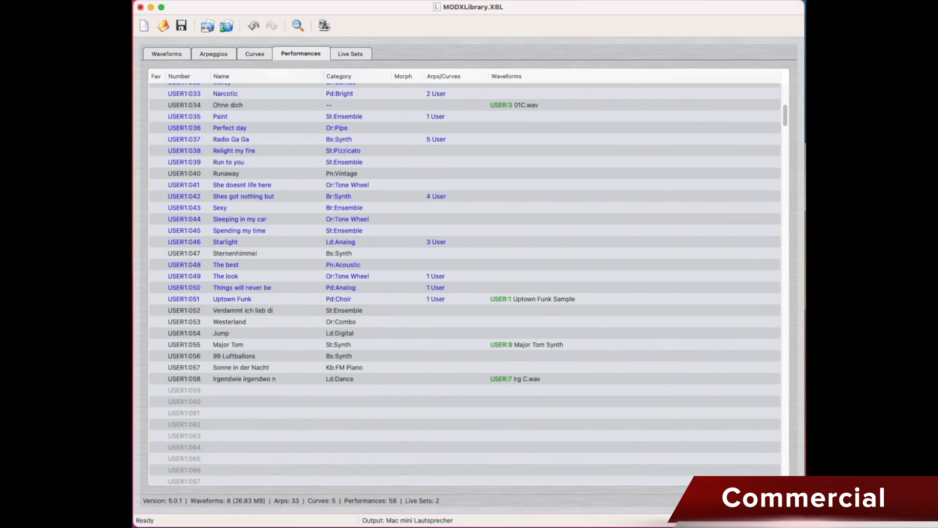
Step: Place the windows side by side and copy 'Ohne dich' into the user file at USER1:004
drag(801, 308, 521, 318)
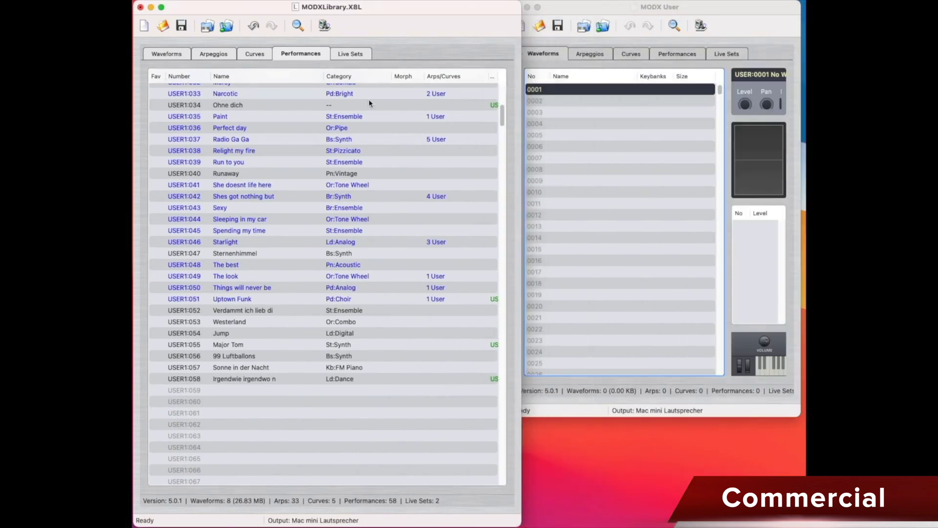
click(671, 54)
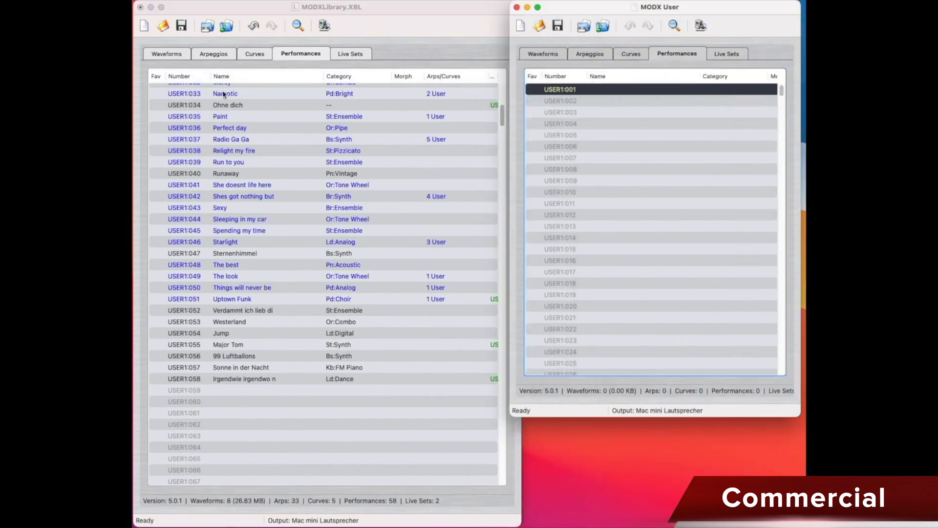
click(231, 107)
drag(232, 107, 610, 128)
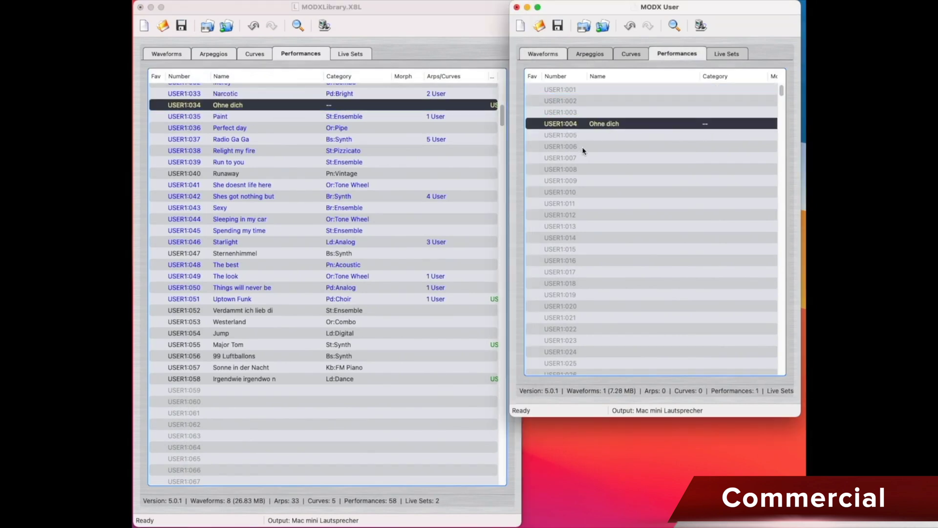
click(545, 52)
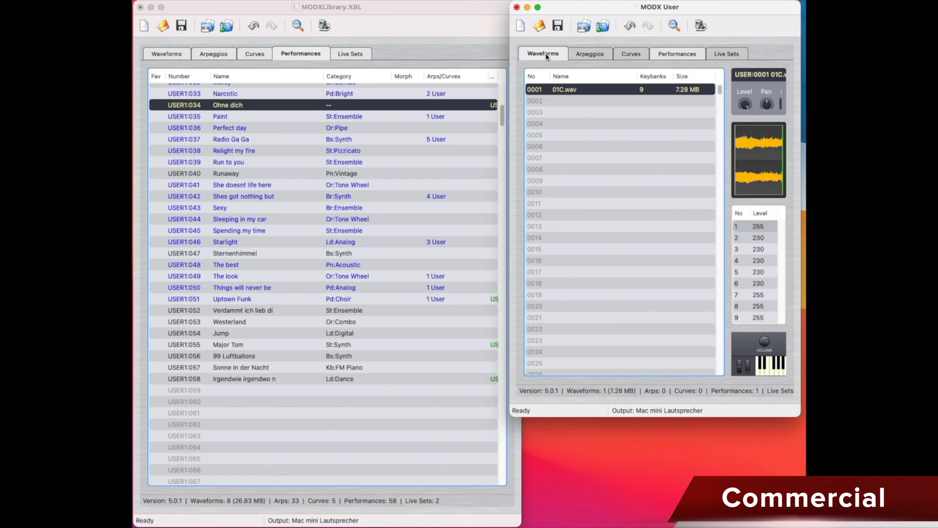
click(590, 55)
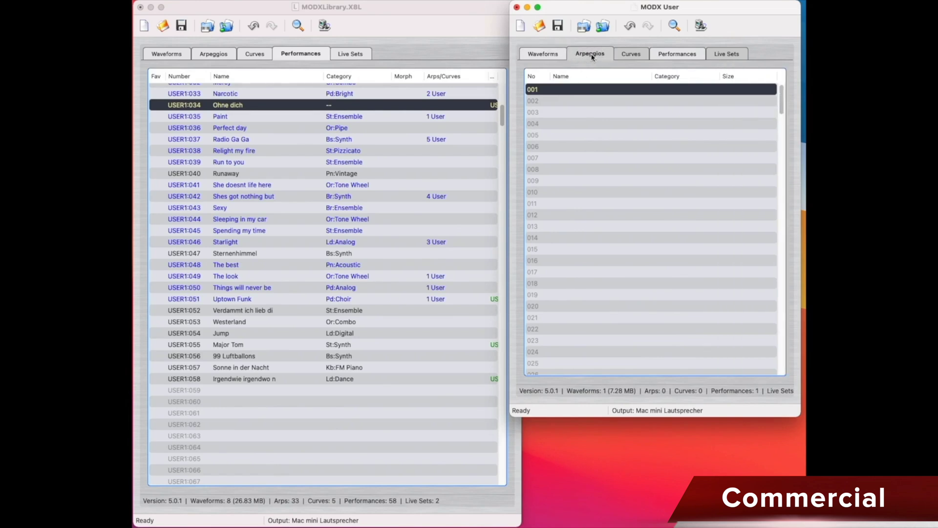
click(550, 57)
Step: Copy 'Almost unreal' into the user file, bringing arpeggios Almost unreal 1–3
scroll(256, 275, up, 10)
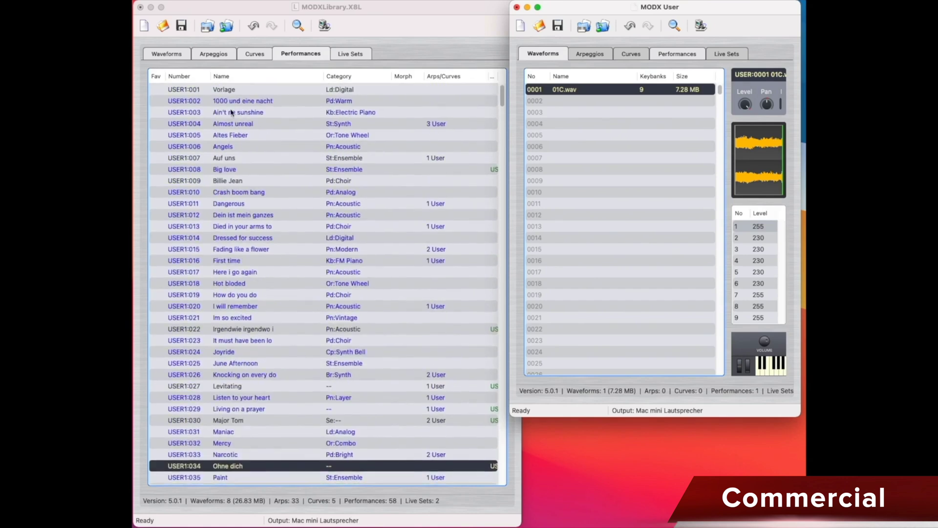
click(223, 128)
click(223, 126)
click(679, 56)
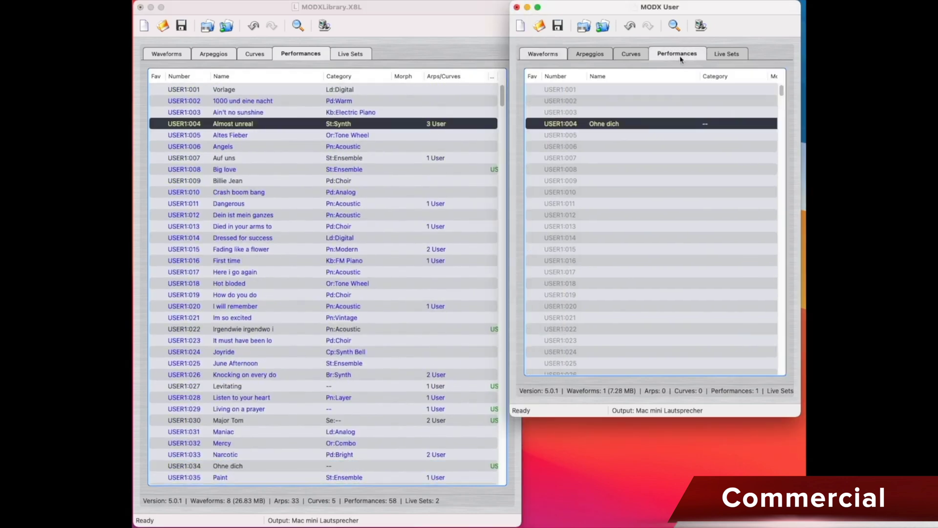
drag(218, 128, 608, 147)
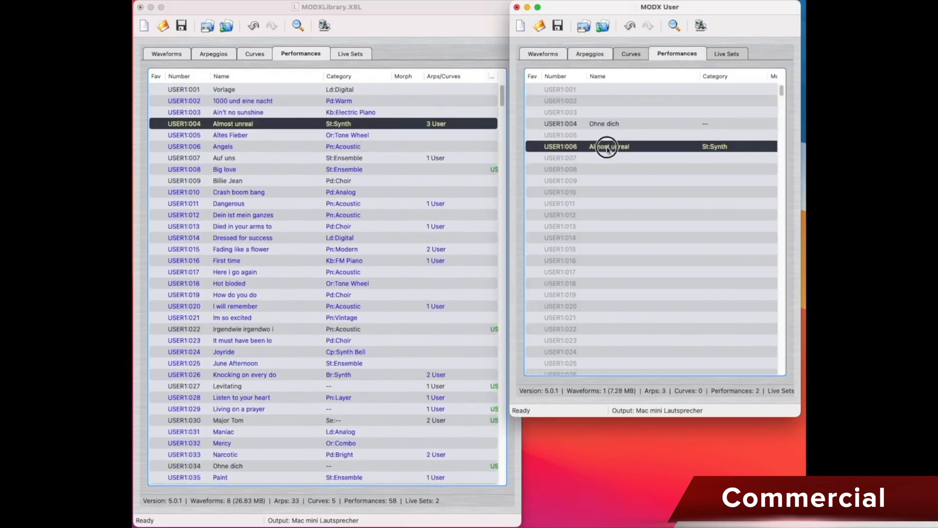
click(542, 55)
click(590, 53)
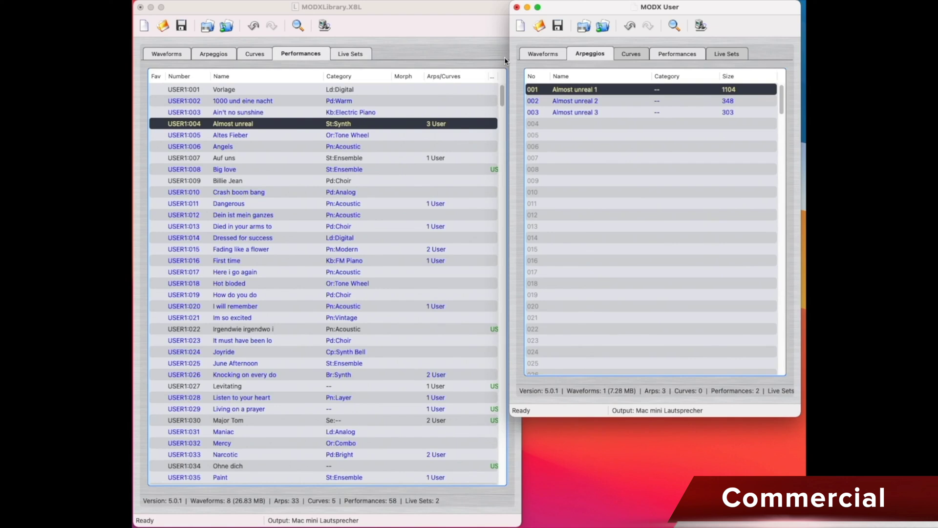
Step: Close the MODX user file, choosing Don't Save
click(157, 56)
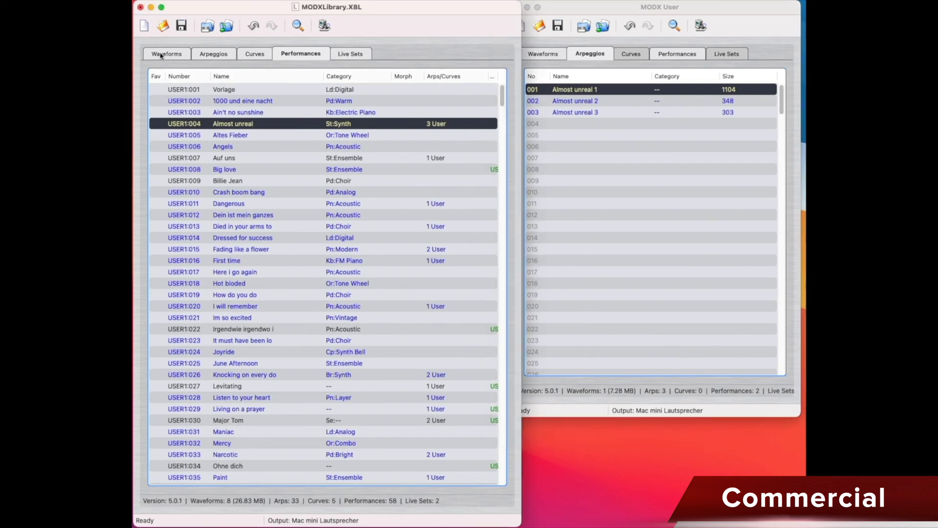
click(161, 57)
click(606, 36)
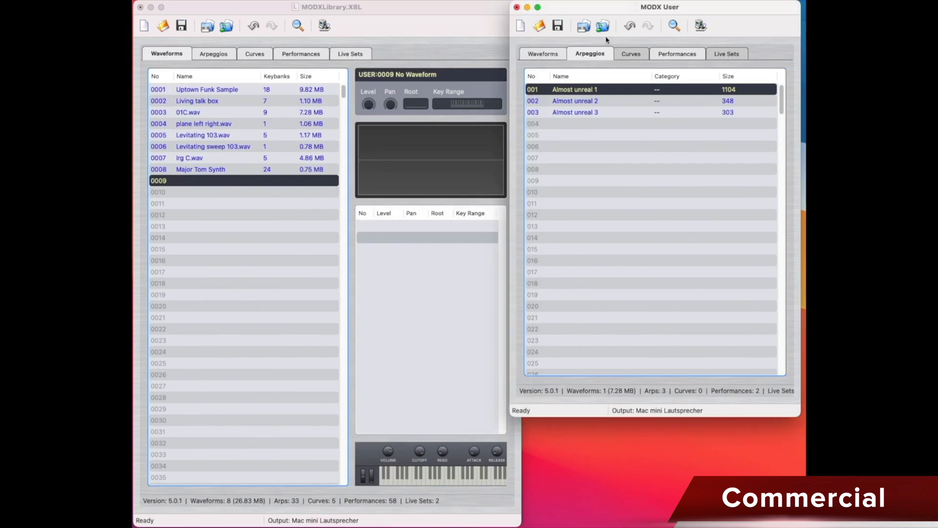
click(517, 7)
click(373, 185)
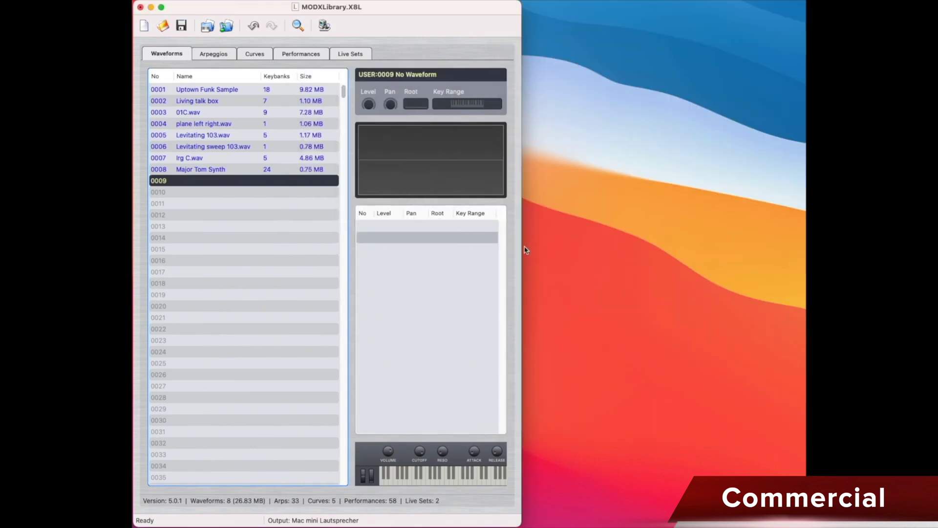
Step: Widen the library window, show its performances, and open the Save dialog for MODXLibrary
drag(522, 248, 810, 227)
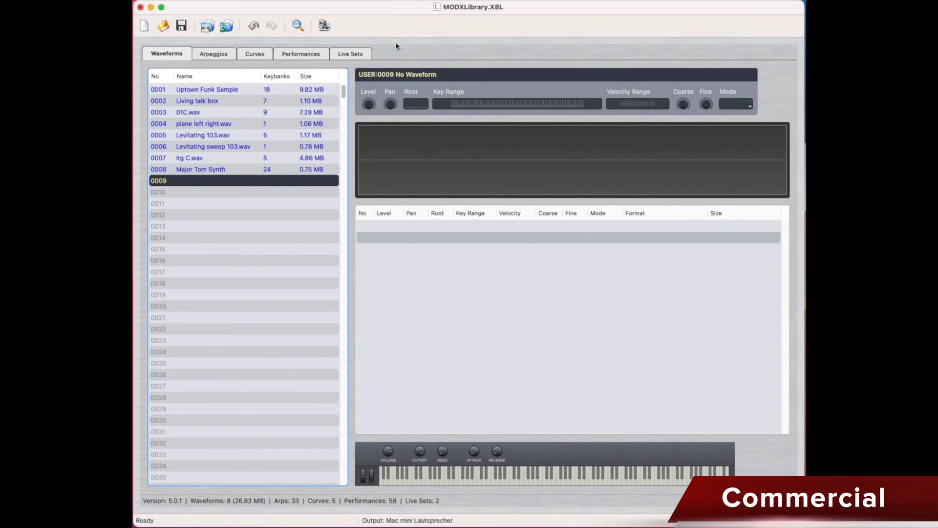
click(315, 58)
scroll(279, 232, down, 3)
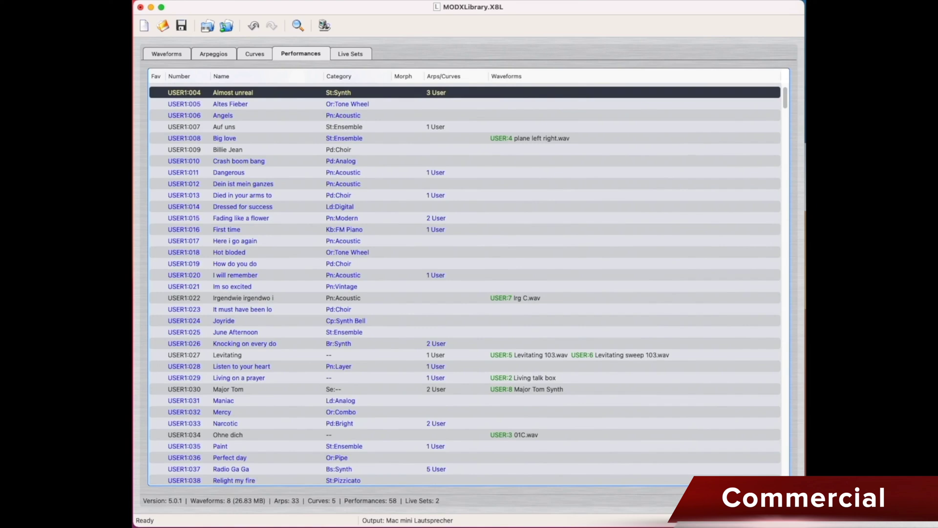
key(super+shift+s)
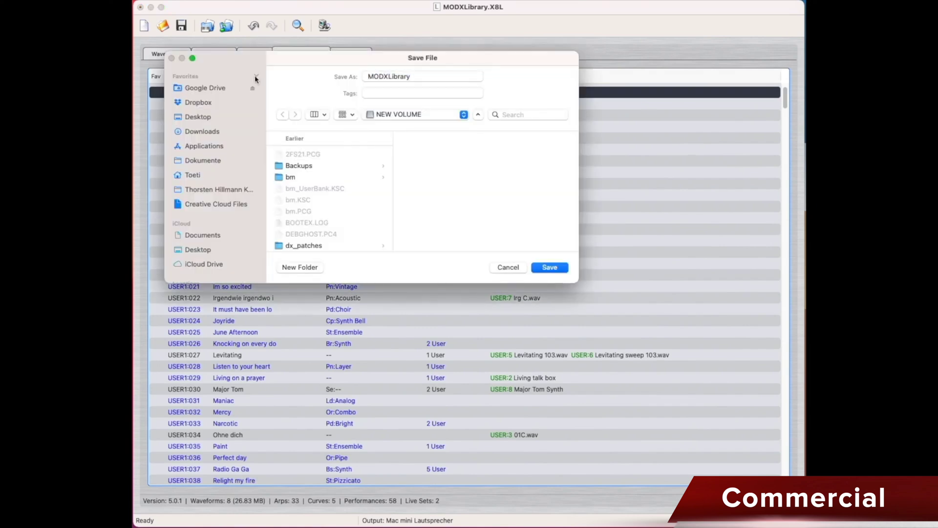
click(509, 267)
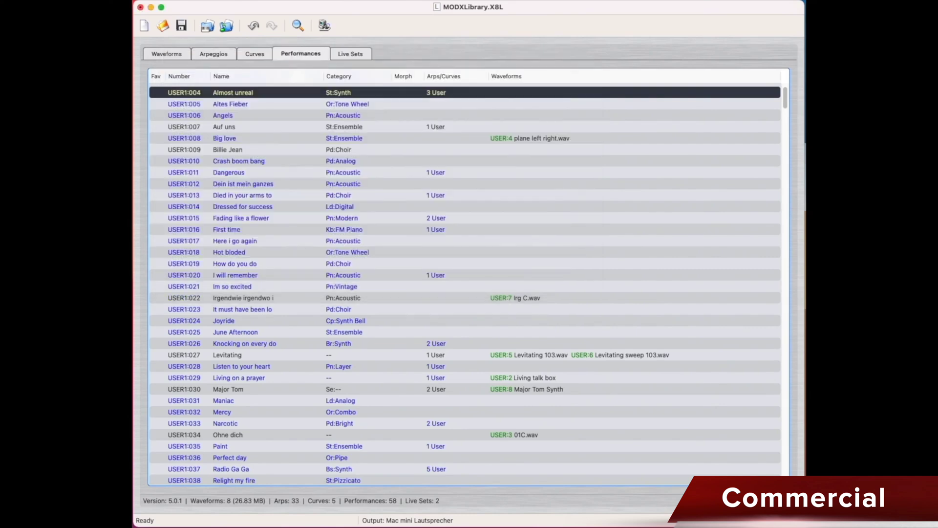
key(super+e)
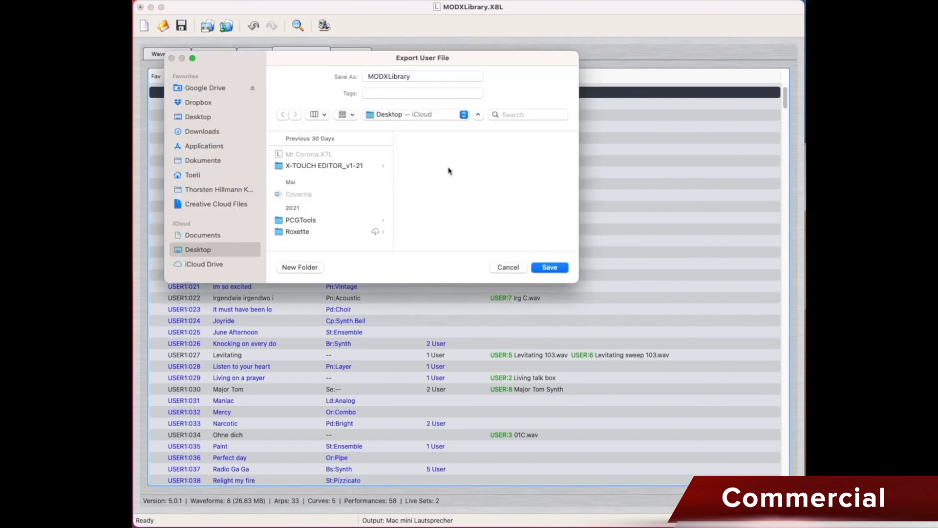
click(508, 268)
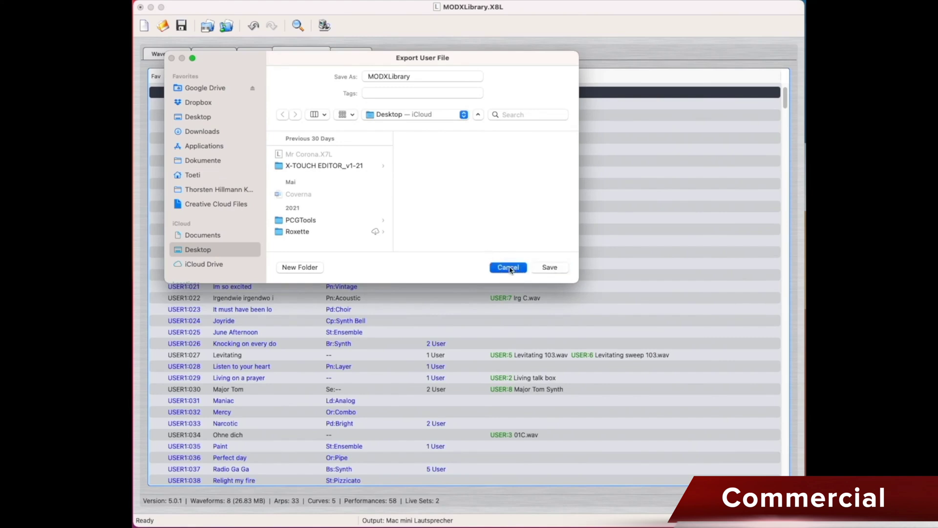